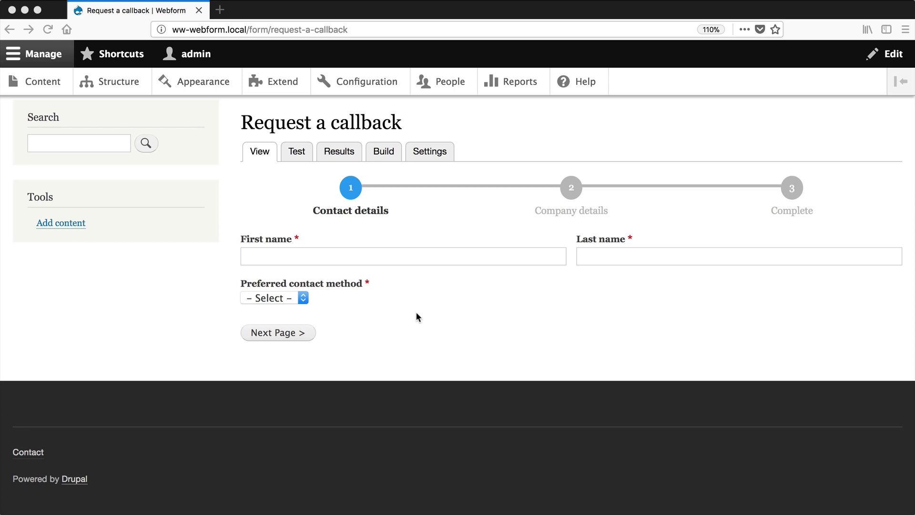
- Go to the Request a callback webform's Submissions settings and scroll to Draft settings
{"action": "left_click", "coordinate": [422, 158]}
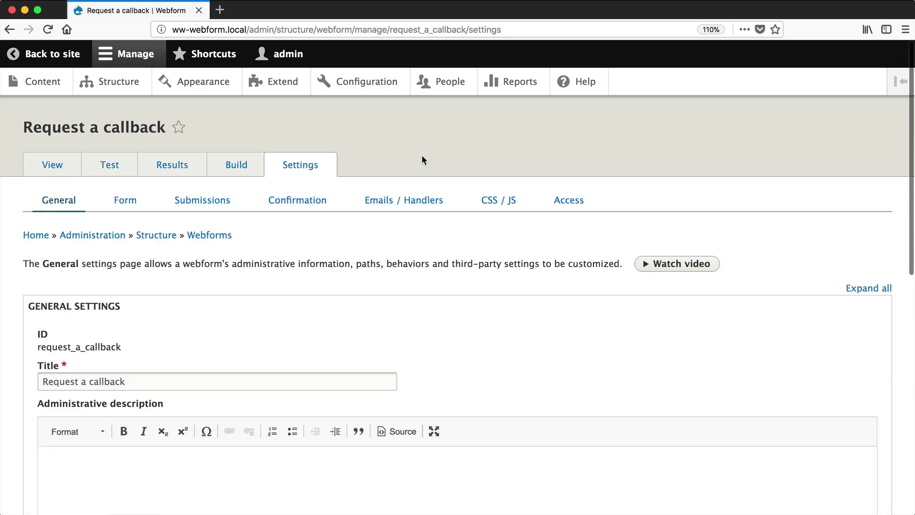
{"action": "left_click", "coordinate": [229, 204]}
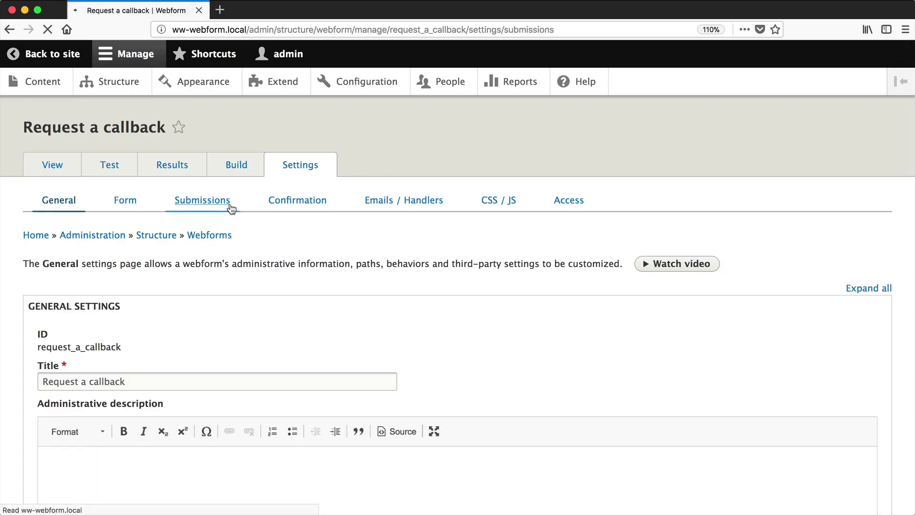
{"action": "scroll", "coordinate": [231, 209], "scroll_direction": "down", "scroll_amount": 7}
{"action": "scroll", "coordinate": [231, 209], "scroll_direction": "down", "scroll_amount": 15}
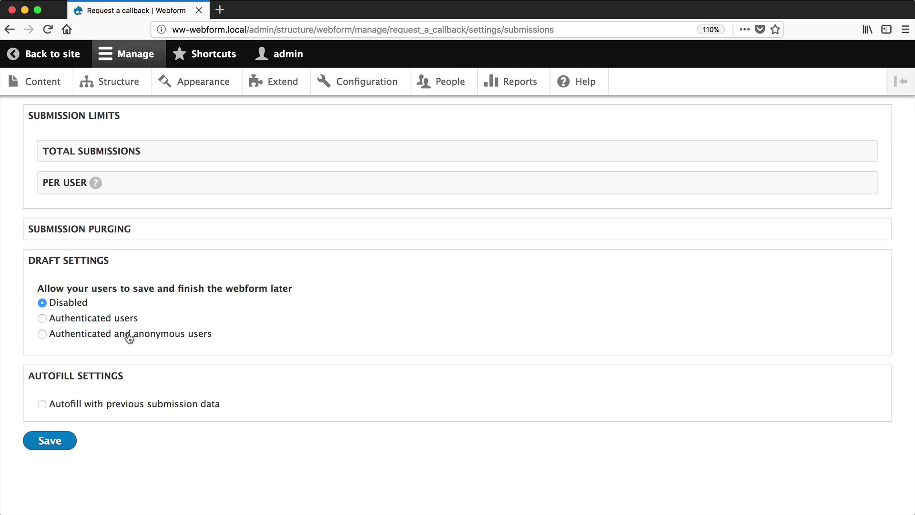
- Allow drafts for authenticated and anonymous users and auto-purge drafts after 3 days
{"action": "left_click", "coordinate": [129, 338]}
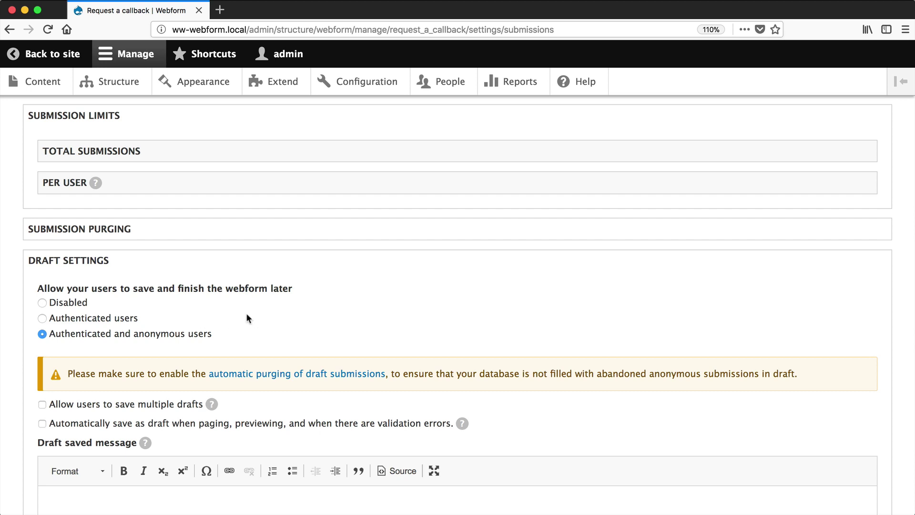
{"action": "scroll", "coordinate": [246, 313], "scroll_direction": "down", "scroll_amount": 3}
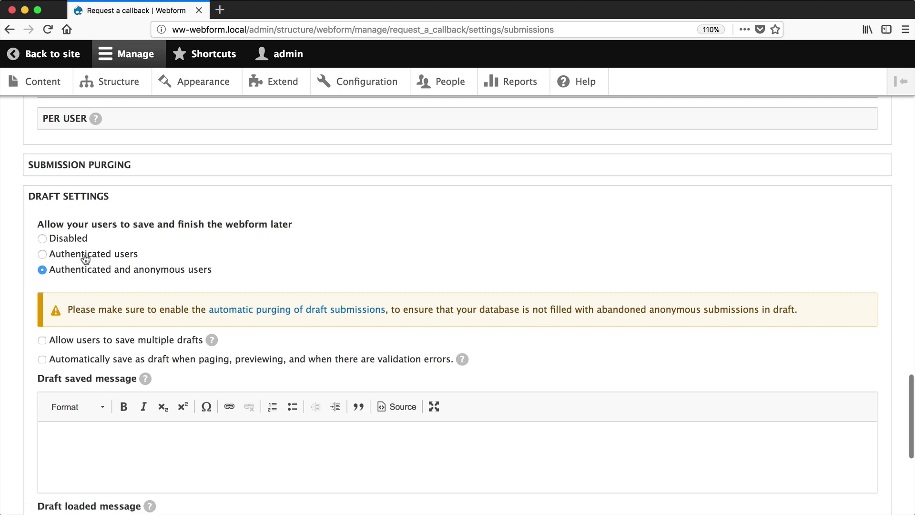
{"action": "left_click", "coordinate": [81, 164]}
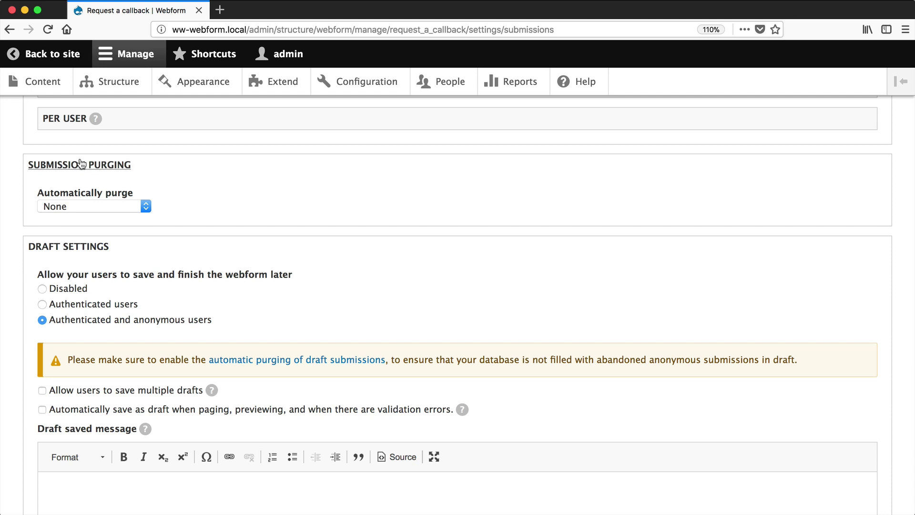
{"action": "left_click", "coordinate": [80, 206]}
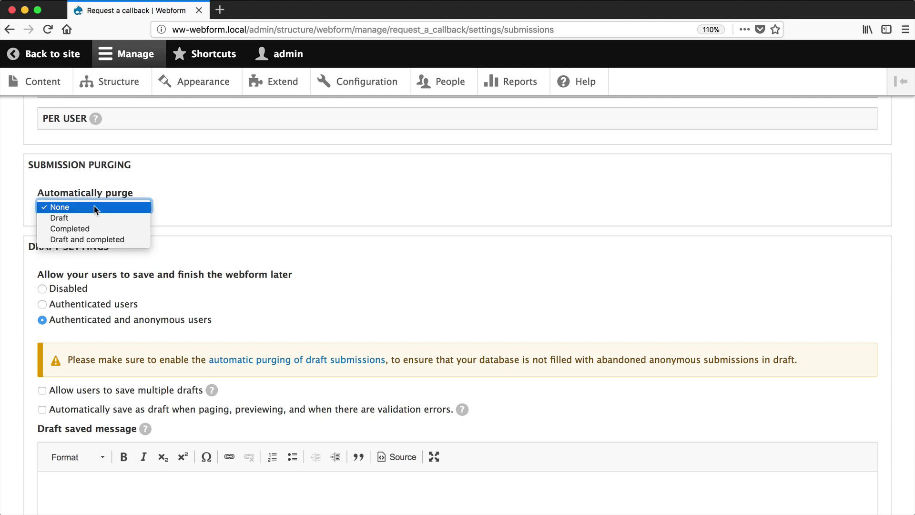
{"action": "left_click", "coordinate": [90, 219]}
{"action": "left_click", "coordinate": [101, 208]}
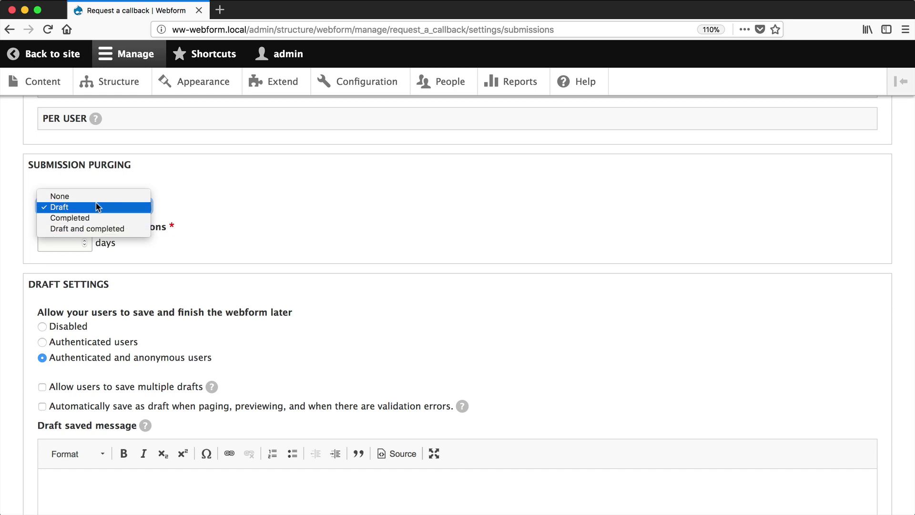
{"action": "left_click", "coordinate": [97, 204]}
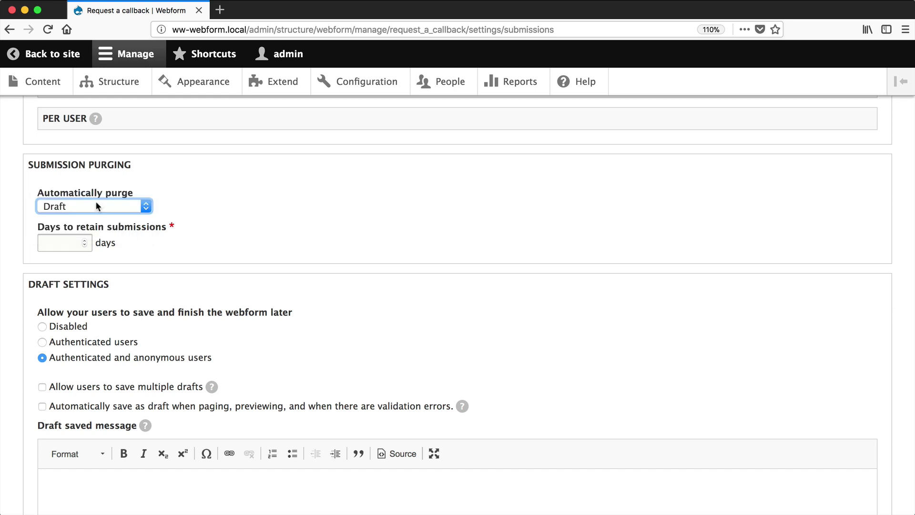
{"action": "left_click", "coordinate": [57, 247]}
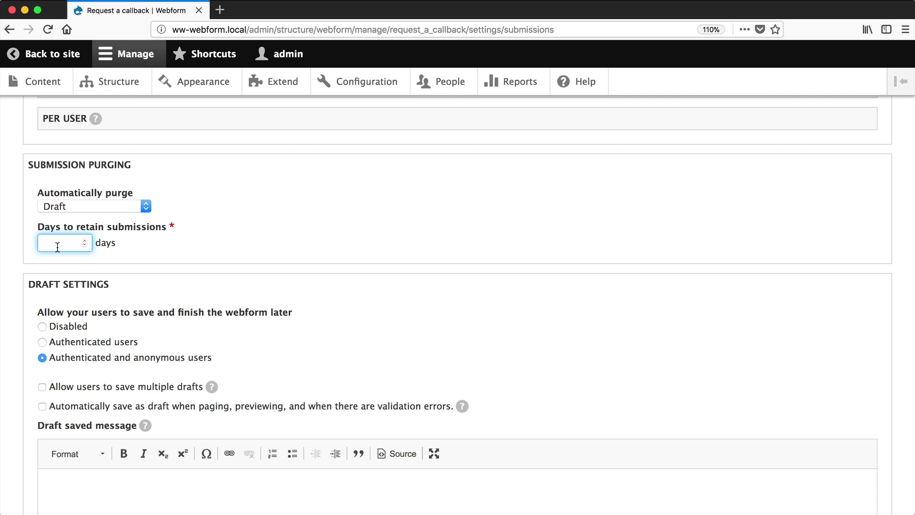
{"action": "type", "text": "3"}
{"action": "scroll", "coordinate": [199, 203], "scroll_direction": "down", "scroll_amount": 3}
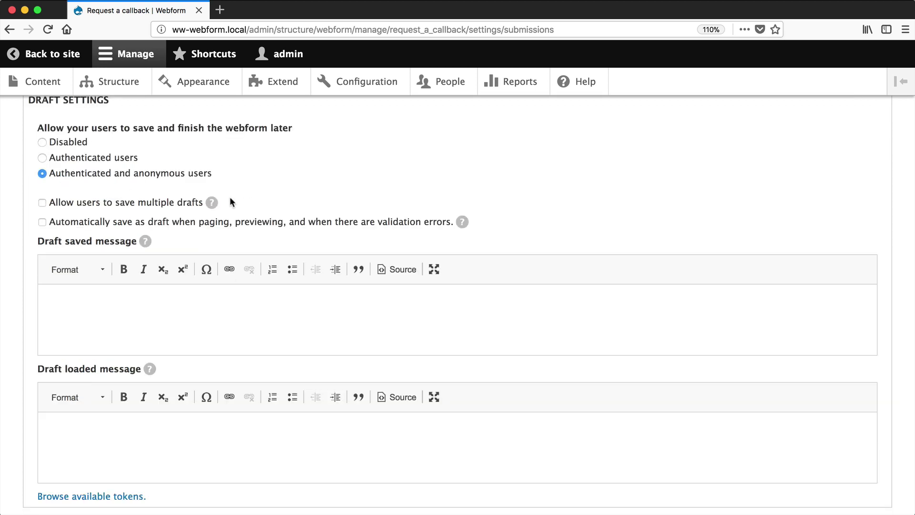
- Enable multiple drafts and autosave, paste the 3-day-deletion draft saved message, and save
{"action": "left_click", "coordinate": [86, 204]}
{"action": "left_click", "coordinate": [95, 228]}
{"action": "left_click", "coordinate": [76, 297]}
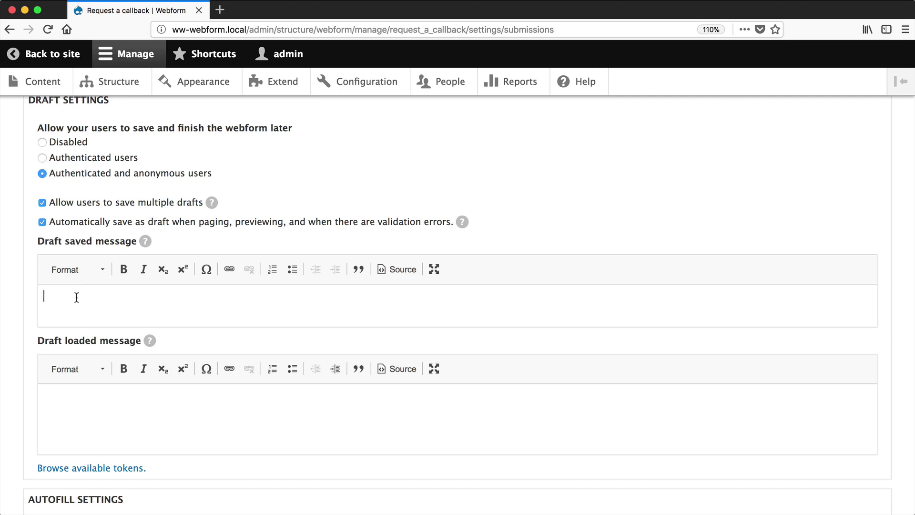
{"action": "type", "text": "Submission saved. You may return to this form later and it will restore the current values.  Please note: your draft submission will be deleted in 3 days."}
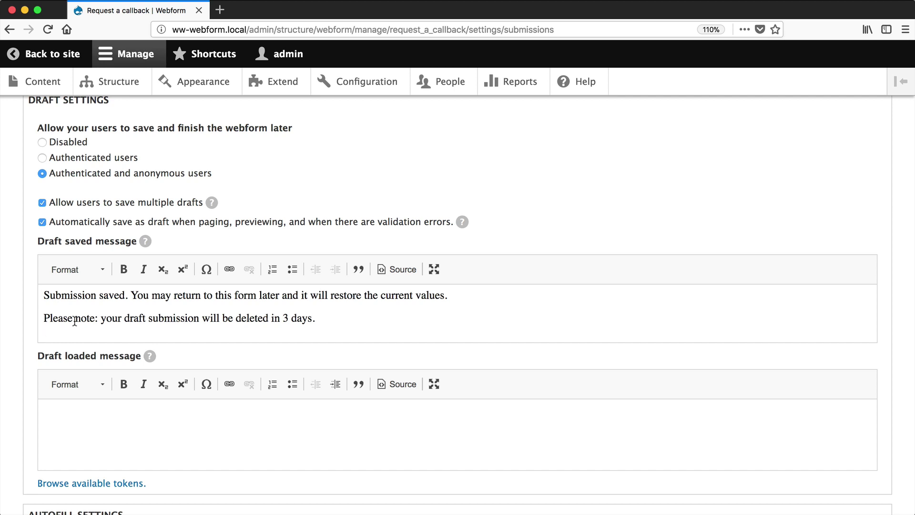
{"action": "scroll", "coordinate": [75, 321], "scroll_direction": "down", "scroll_amount": 5}
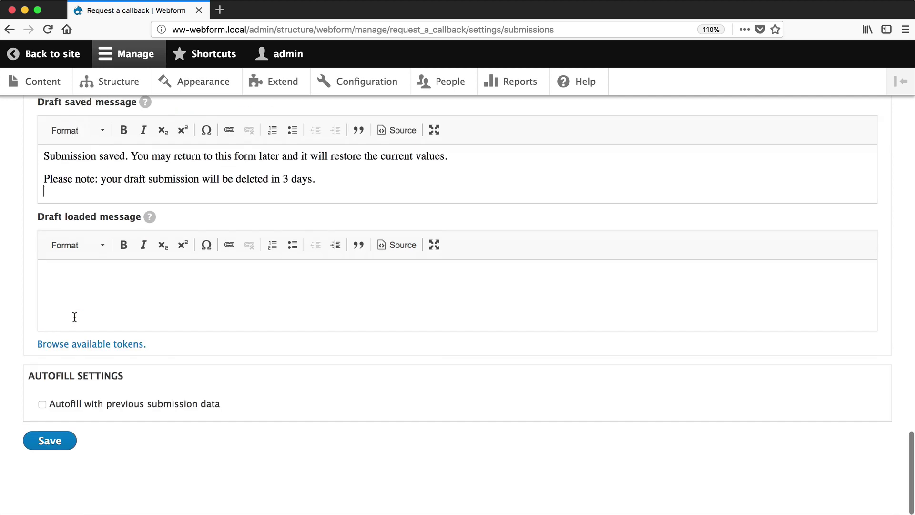
{"action": "left_click", "coordinate": [52, 445]}
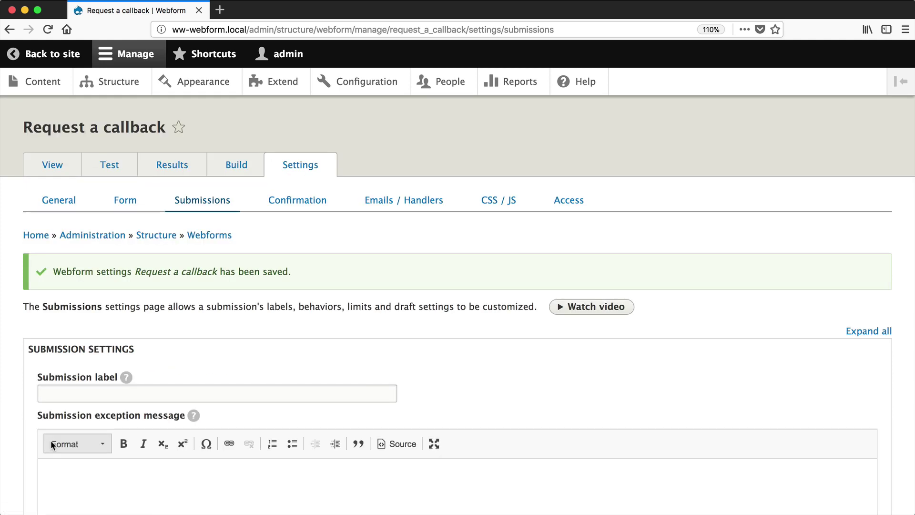
- As the anonymous visitor, reload the form, enter a first and last name, and save a draft
{"action": "key", "text": "super+Tab"}
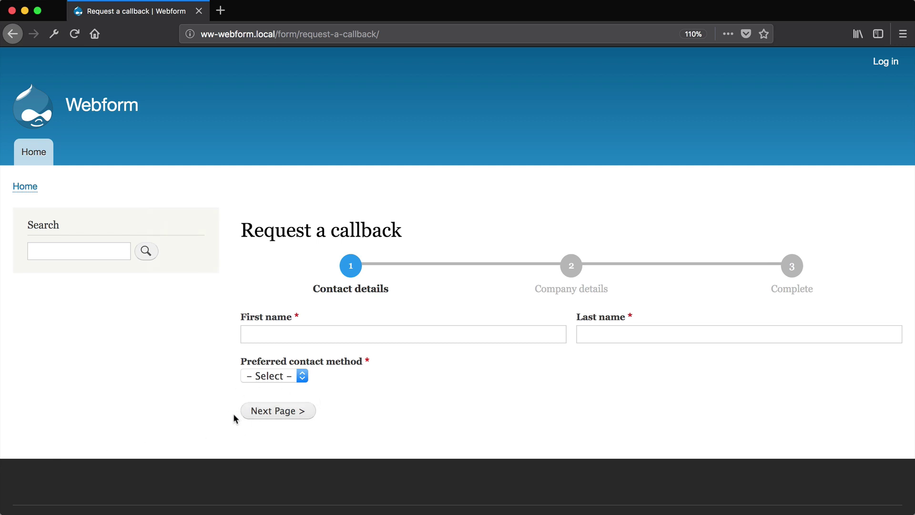
{"action": "key", "text": "super+r"}
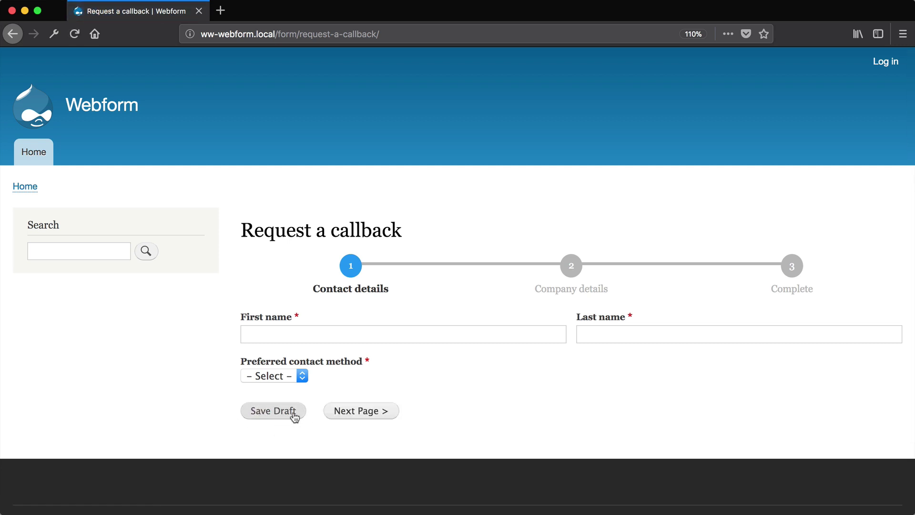
{"action": "left_click", "coordinate": [305, 337]}
{"action": "type", "text": "Ivan"}
{"action": "key", "text": "Tab"}
{"action": "type", "text": "Zugec"}
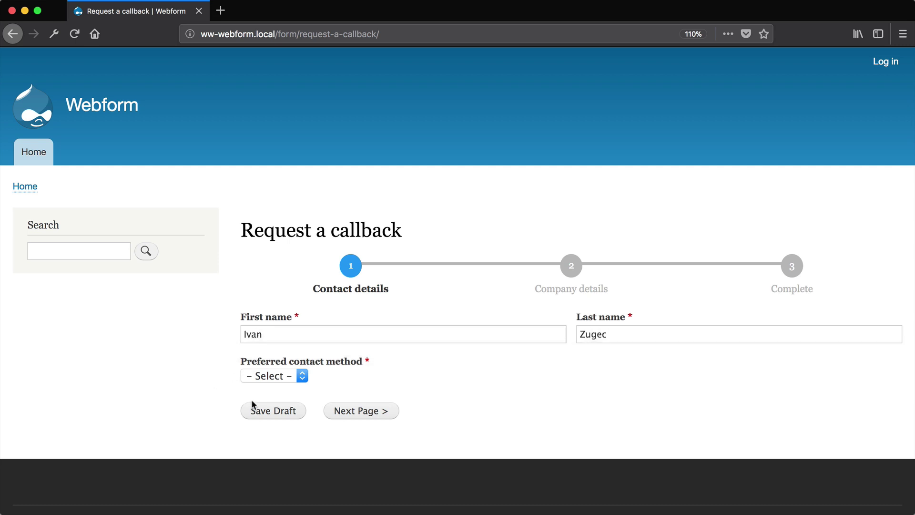
{"action": "left_click", "coordinate": [254, 408]}
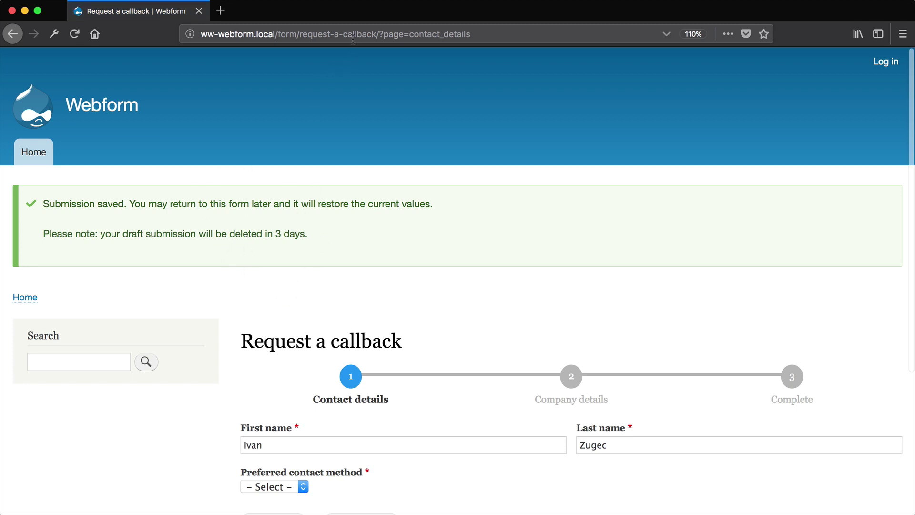
- Strip '?page=contact_details' from the address and load the pending draft back into the form
{"action": "left_click", "coordinate": [380, 35]}
{"action": "left_click_drag", "start_coordinate": [379, 34], "coordinate": [471, 34]}
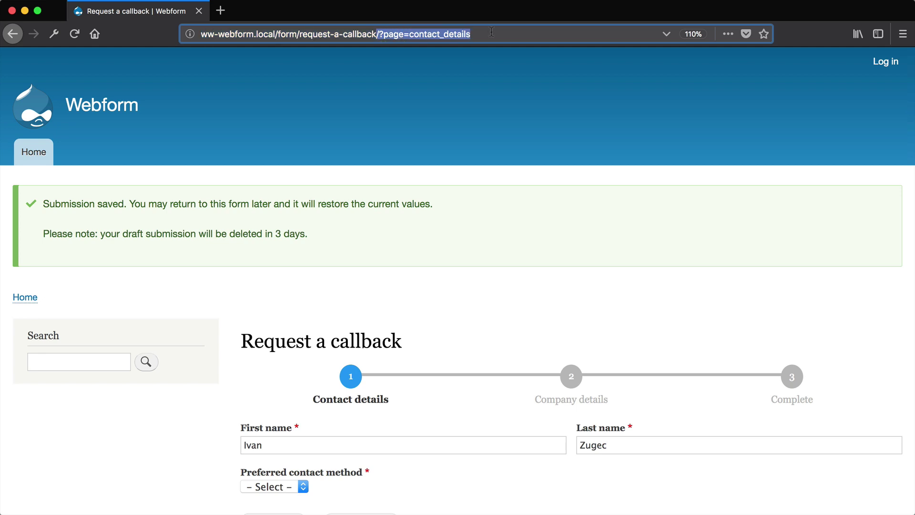
{"action": "key", "text": "BackSpace"}
{"action": "key", "text": "Return"}
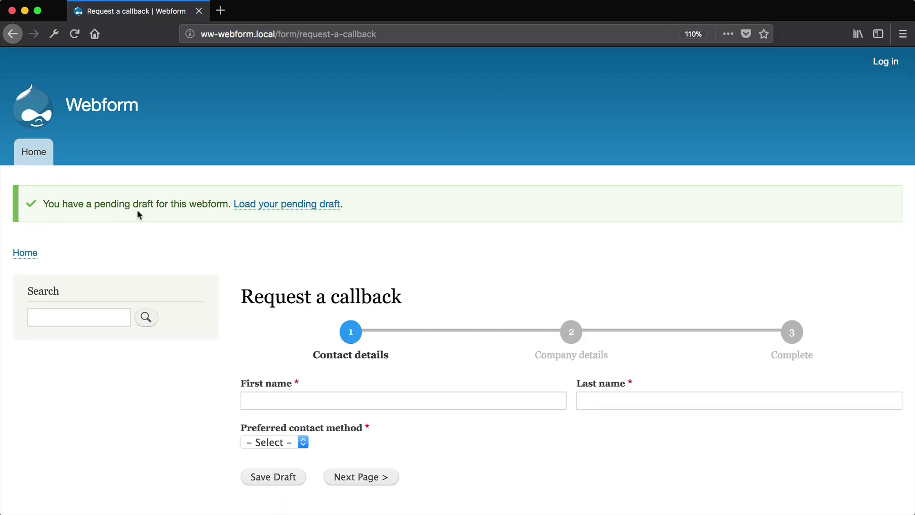
{"action": "left_click", "coordinate": [263, 209]}
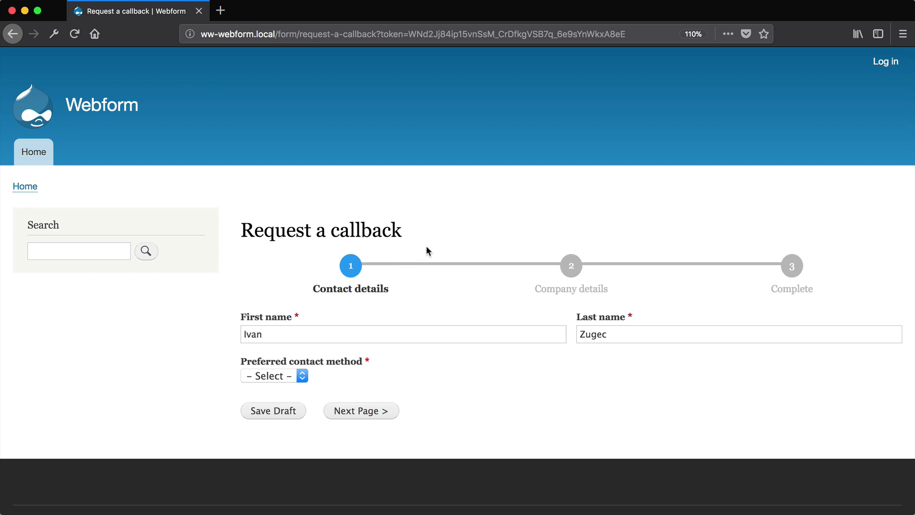
{"action": "left_click_drag", "start_coordinate": [375, 34], "coordinate": [627, 34]}
- Load the form without the draft token, fill both name fields with a first name, and save a second draft
{"action": "key", "text": "BackSpace"}
{"action": "key", "text": "Return"}
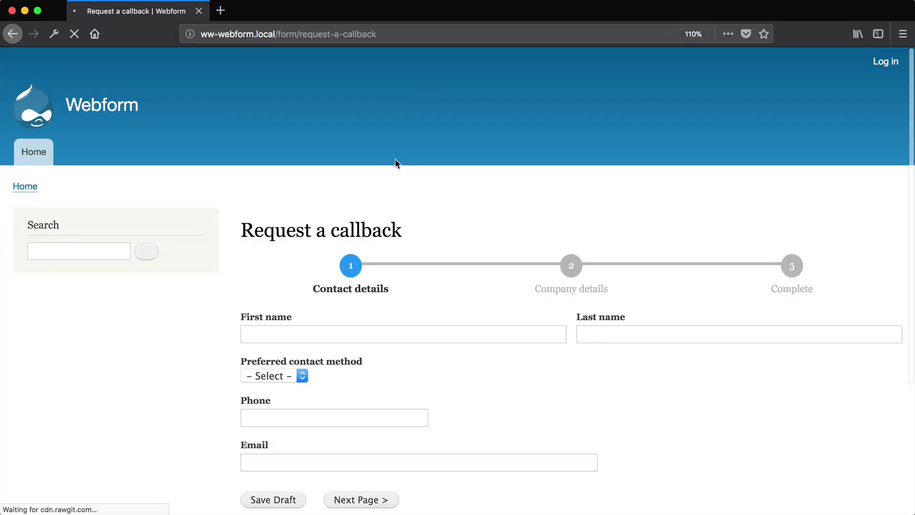
{"action": "left_click", "coordinate": [327, 400]}
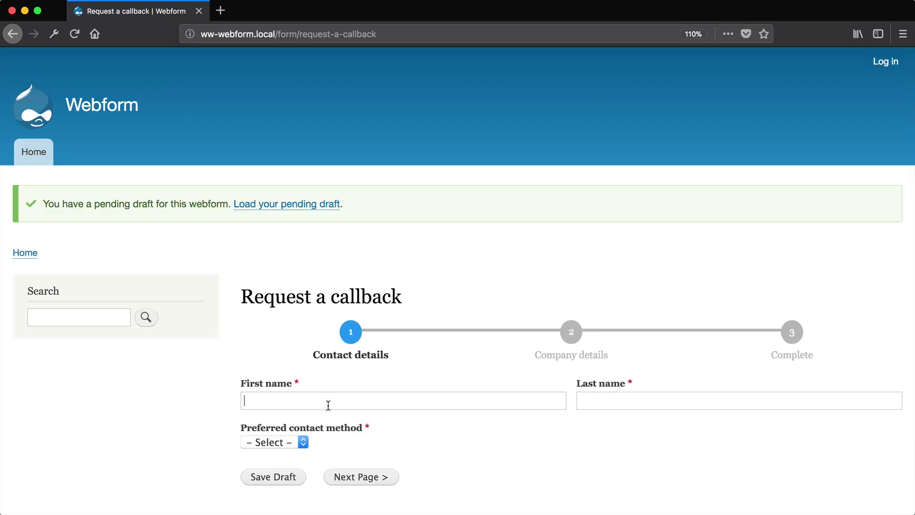
{"action": "type", "text": "Ivan"}
{"action": "left_click", "coordinate": [580, 400]}
{"action": "type", "text": "Ivan"}
{"action": "left_click", "coordinate": [272, 480]}
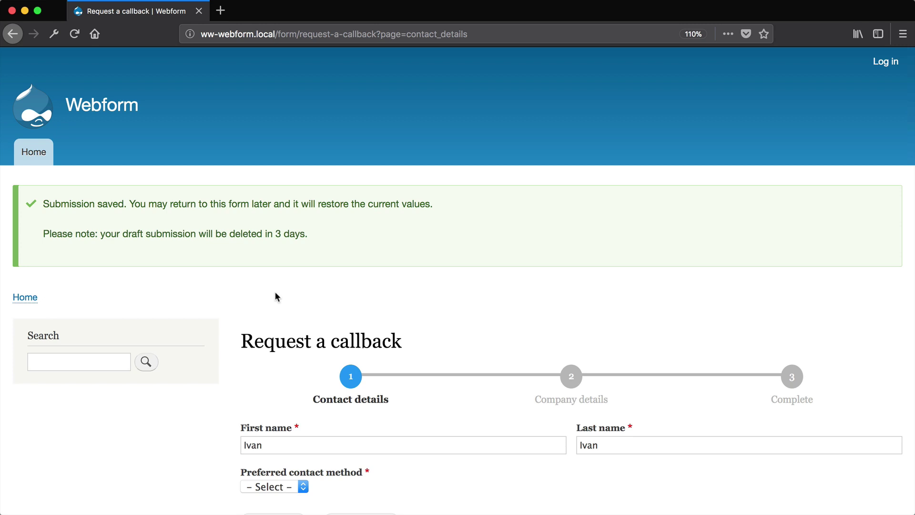
- Reload the form and open the pending drafts list, viewing draft 23 and returning to the list
{"action": "key", "text": "super+r"}
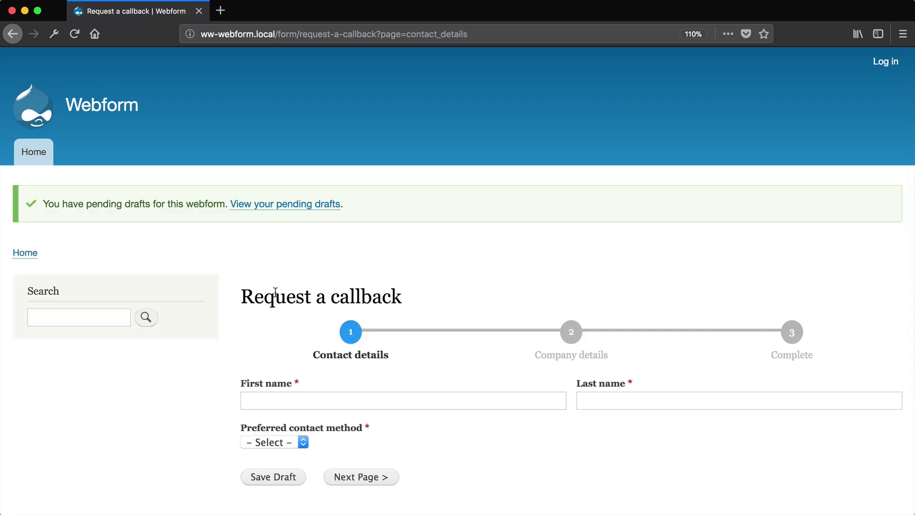
{"action": "left_click", "coordinate": [263, 204]}
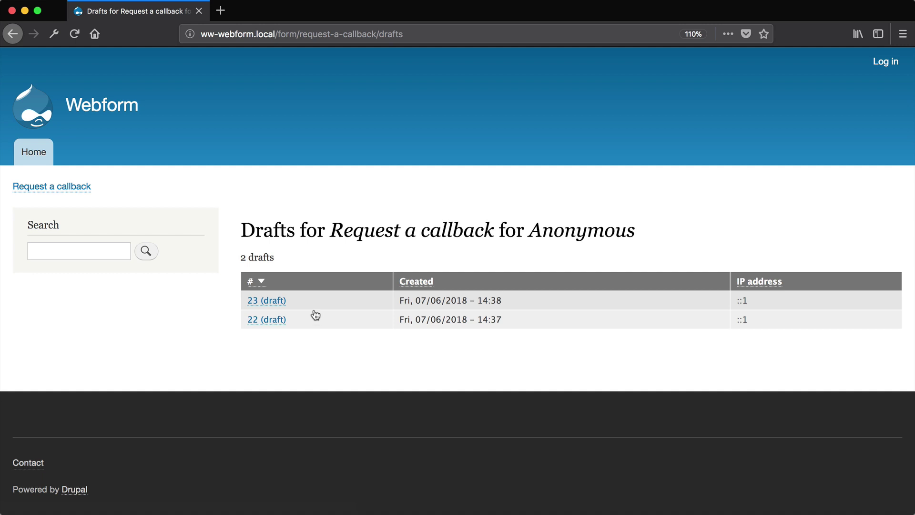
{"action": "left_click", "coordinate": [276, 309]}
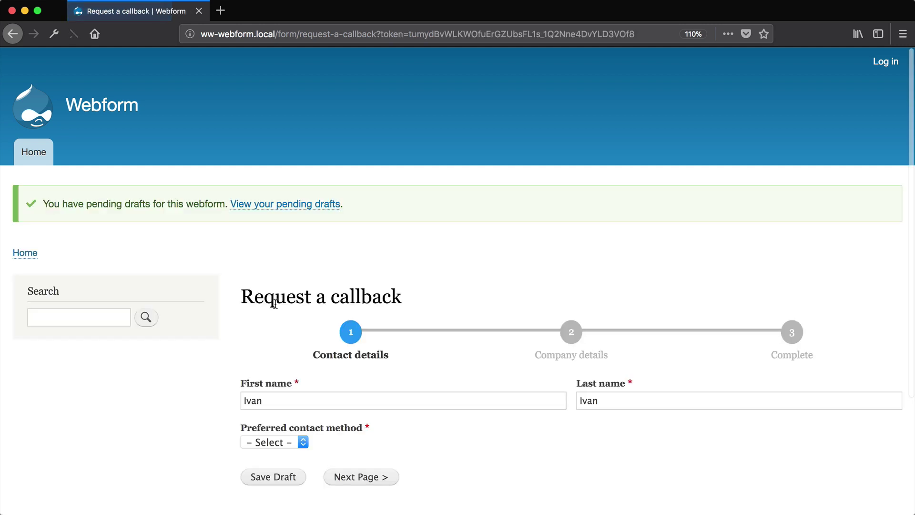
{"action": "left_click", "coordinate": [292, 205]}
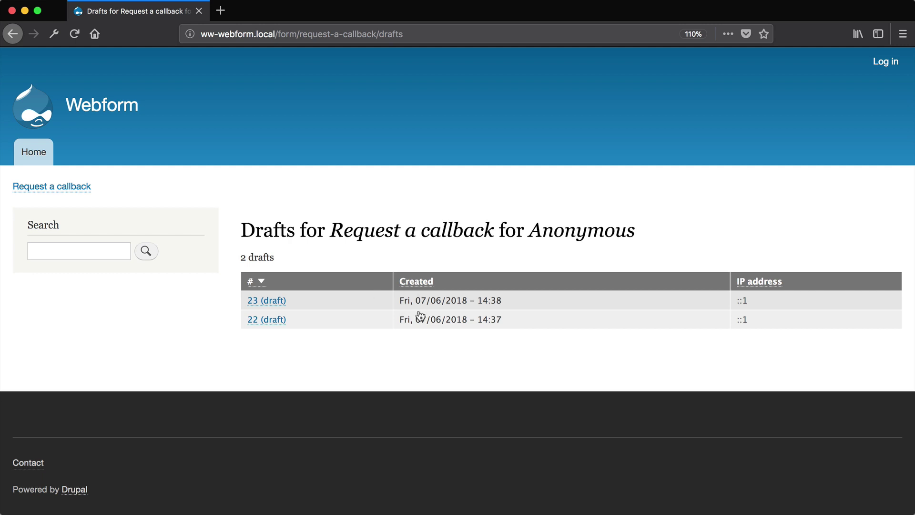
- Under Submission columns, enable First name and Last name, drop IP address, and save
{"action": "key", "text": "super+Tab"}
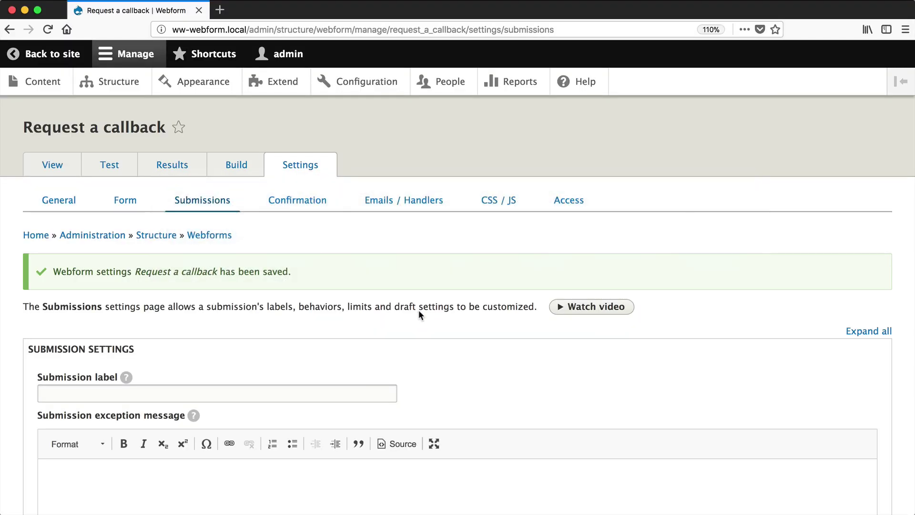
{"action": "scroll", "coordinate": [418, 313], "scroll_direction": "down", "scroll_amount": 15}
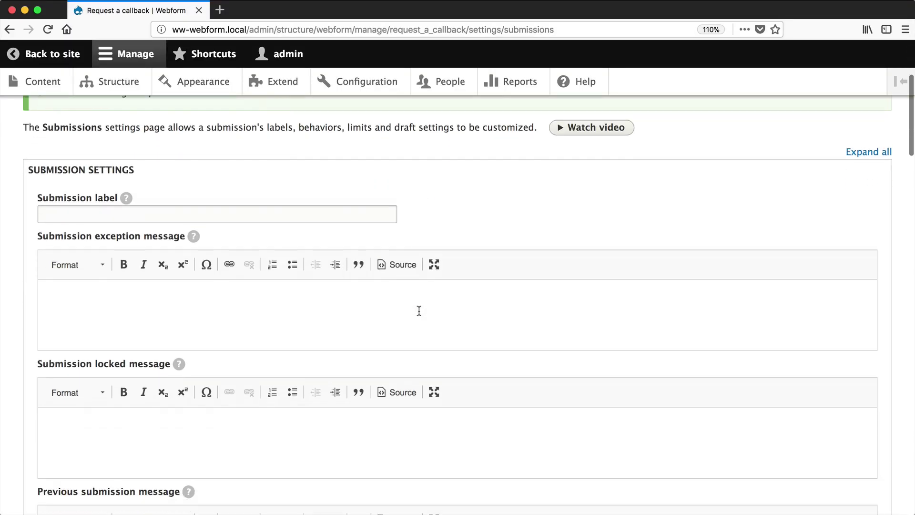
{"action": "scroll", "coordinate": [419, 310], "scroll_direction": "down", "scroll_amount": 4}
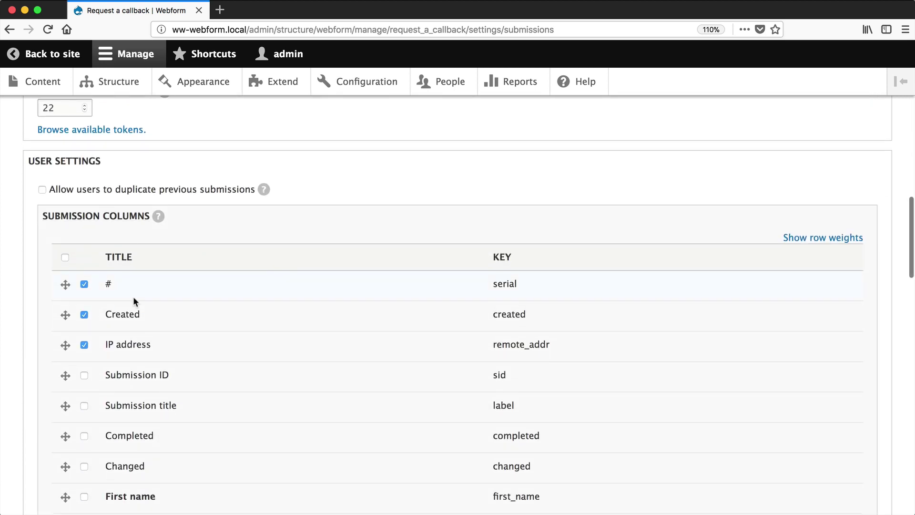
{"action": "scroll", "coordinate": [133, 296], "scroll_direction": "down", "scroll_amount": 2}
{"action": "scroll", "coordinate": [133, 297], "scroll_direction": "down", "scroll_amount": 4}
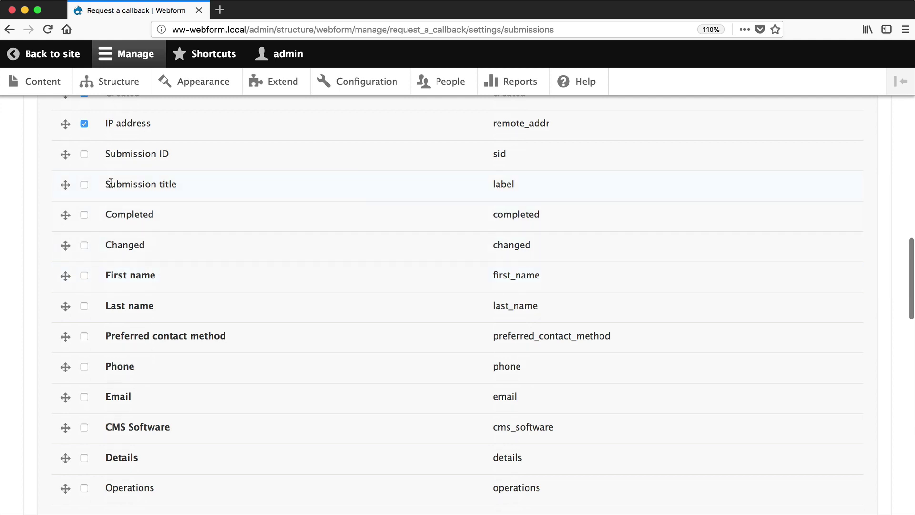
{"action": "scroll", "coordinate": [156, 262], "scroll_direction": "down", "scroll_amount": 2}
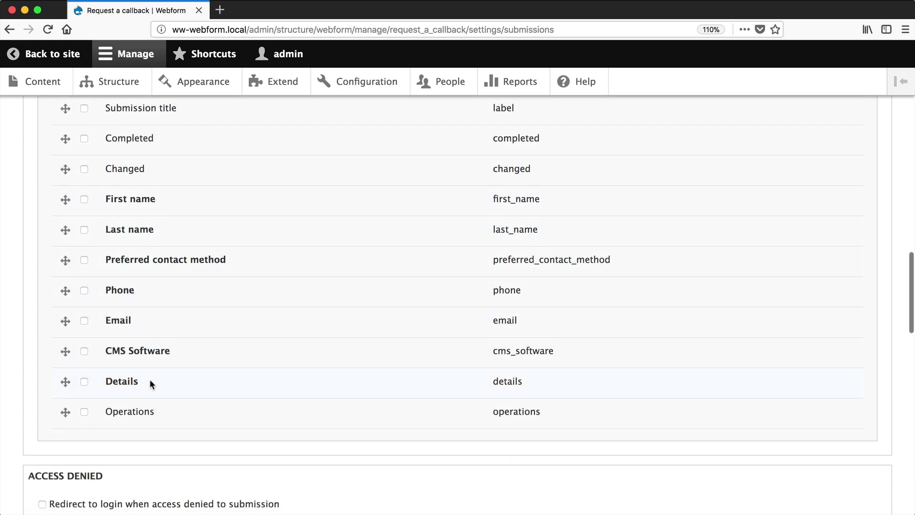
{"action": "scroll", "coordinate": [149, 379], "scroll_direction": "up", "scroll_amount": 5}
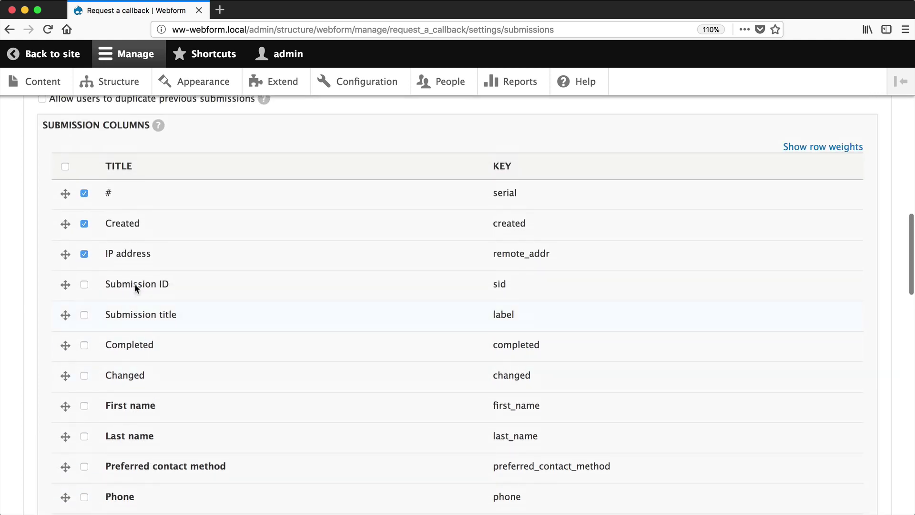
{"action": "scroll", "coordinate": [179, 252], "scroll_direction": "down", "scroll_amount": 1}
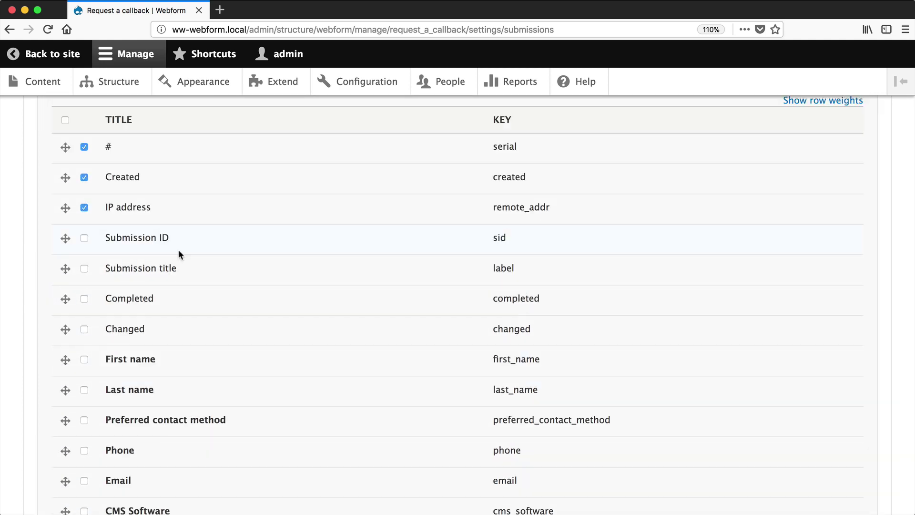
{"action": "left_click", "coordinate": [84, 359]}
{"action": "scroll", "coordinate": [82, 210], "scroll_direction": "down", "scroll_amount": 20}
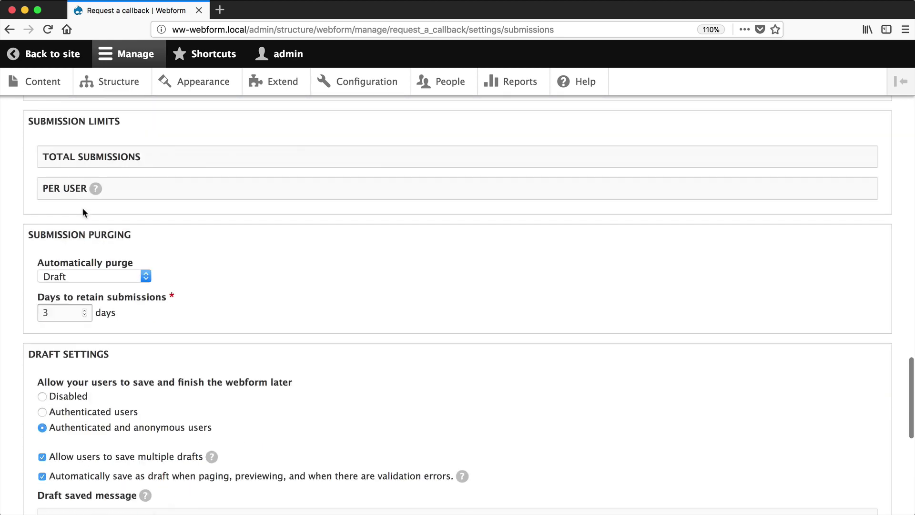
{"action": "scroll", "coordinate": [82, 211], "scroll_direction": "down", "scroll_amount": 4}
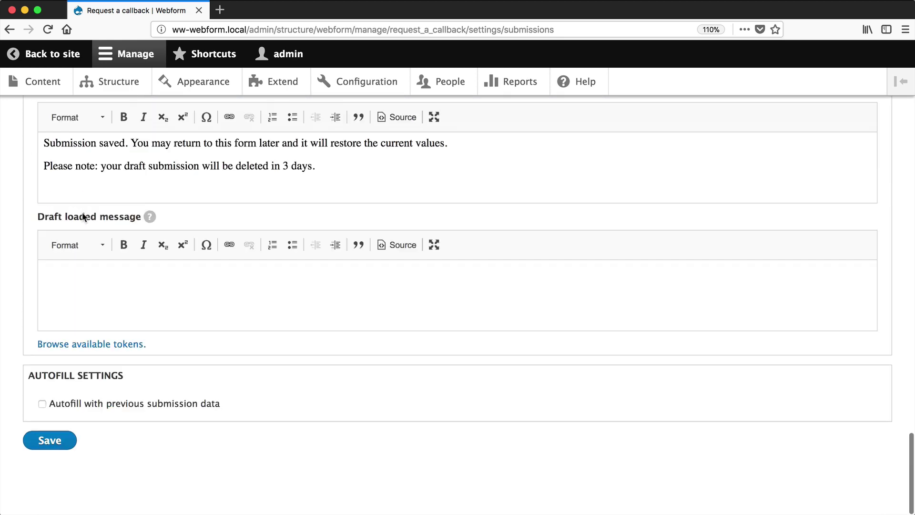
{"action": "left_click", "coordinate": [53, 441]}
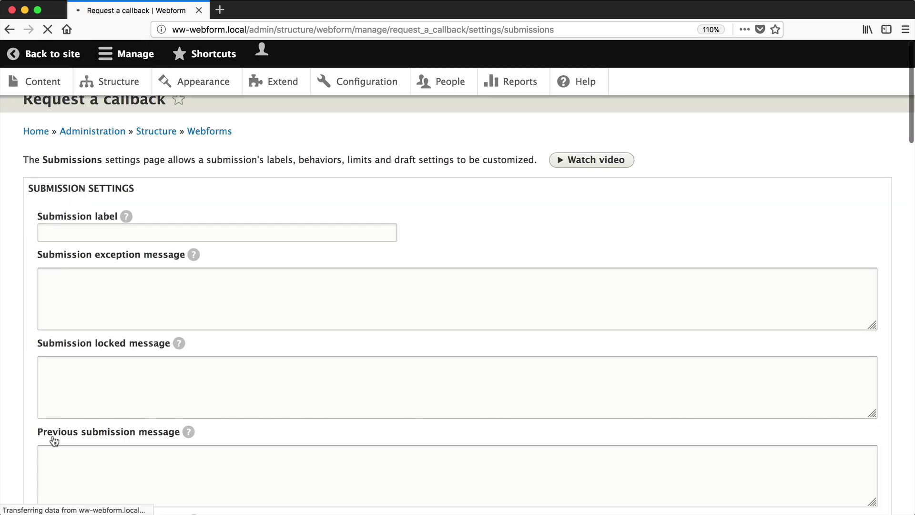
- Check the drafts list for name columns, then save settings with the Submission title column added
{"action": "key", "text": "super+Tab"}
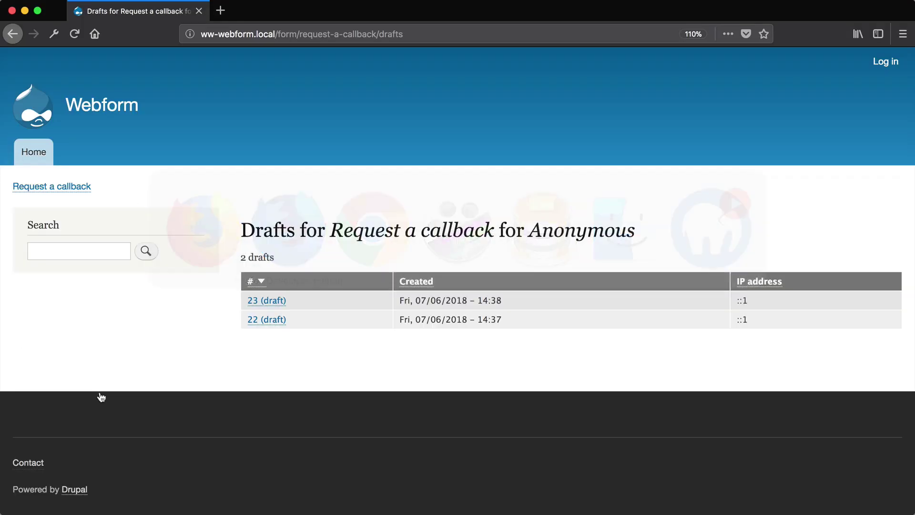
{"action": "key", "text": "super+r"}
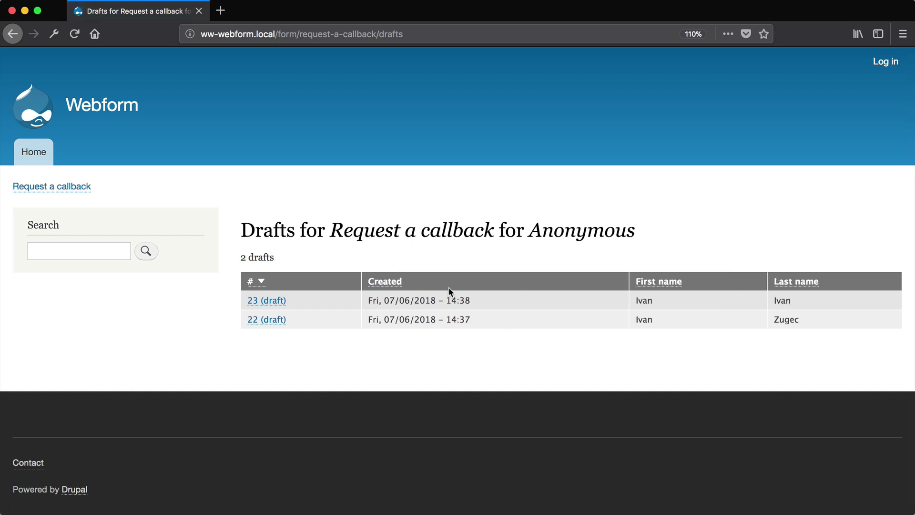
{"action": "key", "text": "super+Tab"}
{"action": "scroll", "coordinate": [251, 314], "scroll_direction": "down", "scroll_amount": 15}
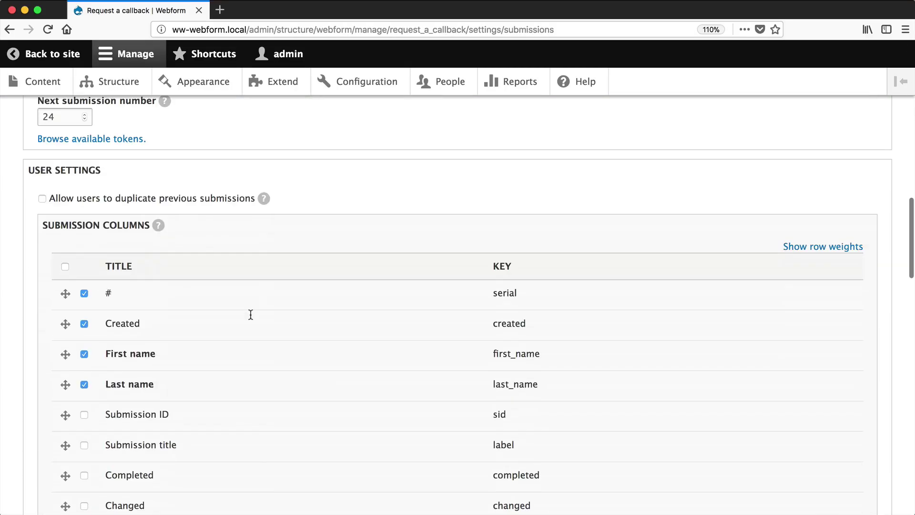
{"action": "scroll", "coordinate": [250, 314], "scroll_direction": "down", "scroll_amount": 2}
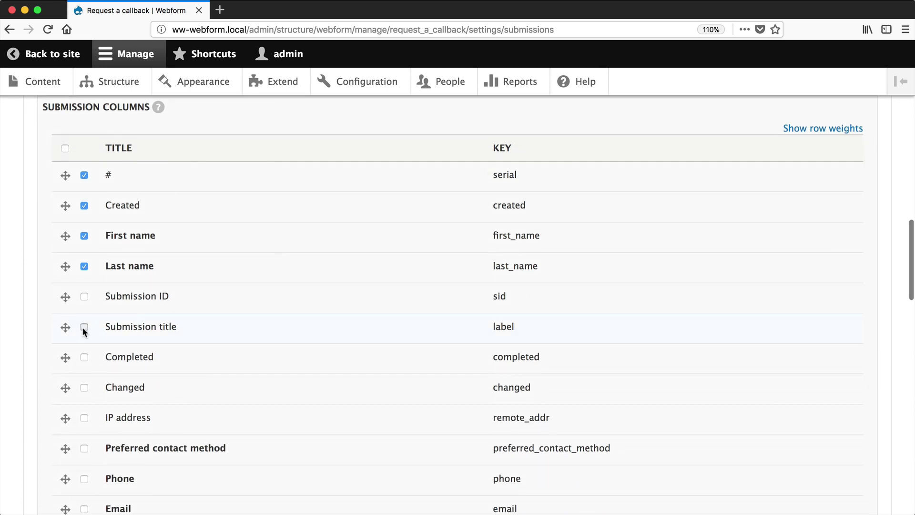
{"action": "scroll", "coordinate": [146, 336], "scroll_direction": "down", "scroll_amount": 20}
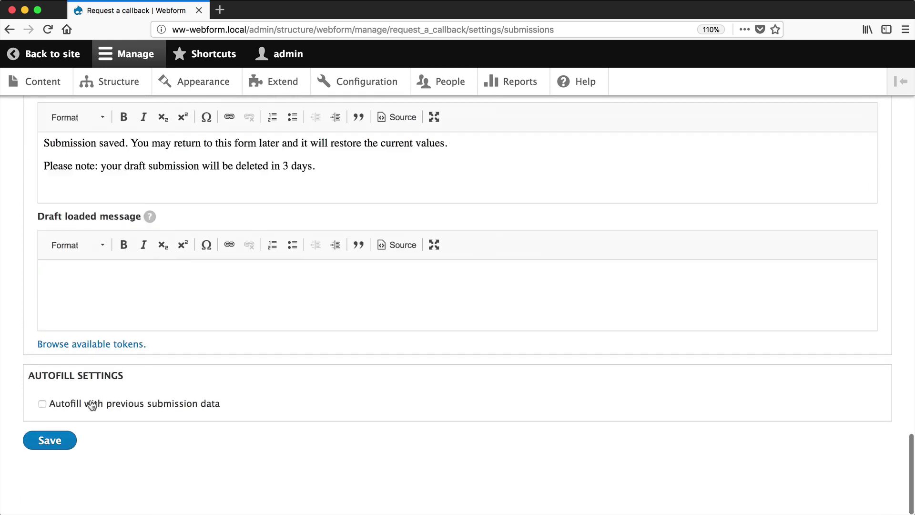
{"action": "left_click", "coordinate": [49, 441]}
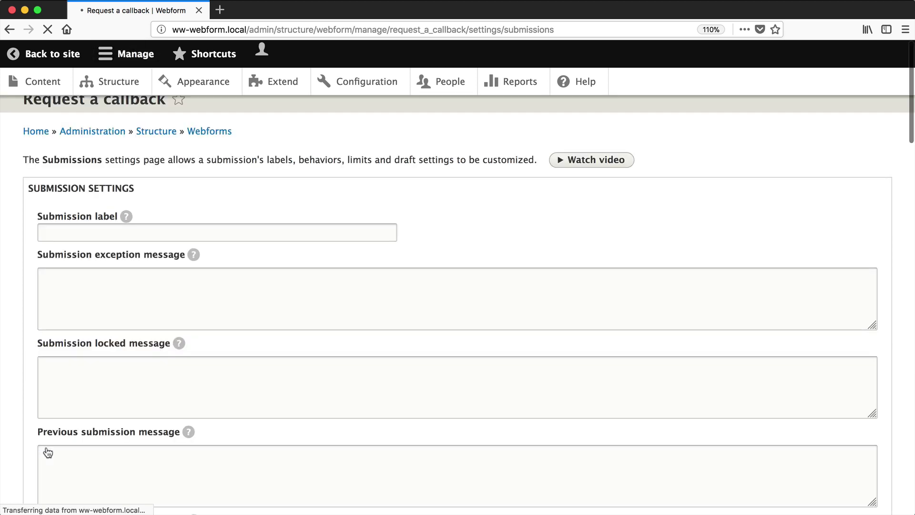
{"action": "key", "text": "super+Tab"}
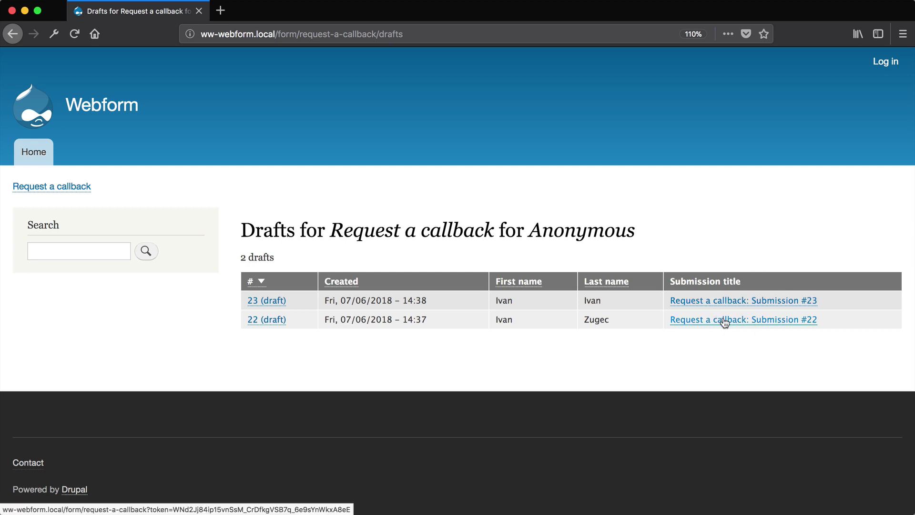
- Set the submission label to '[webform_submission:submitted-to] by [webform_submission:values:first_name]' and save
{"action": "key", "text": "super+Tab"}
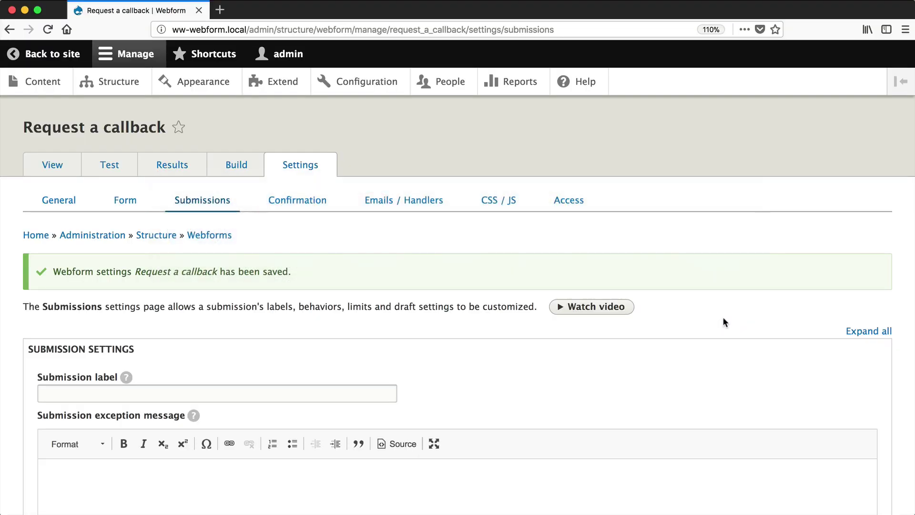
{"action": "scroll", "coordinate": [129, 295], "scroll_direction": "down", "scroll_amount": 3}
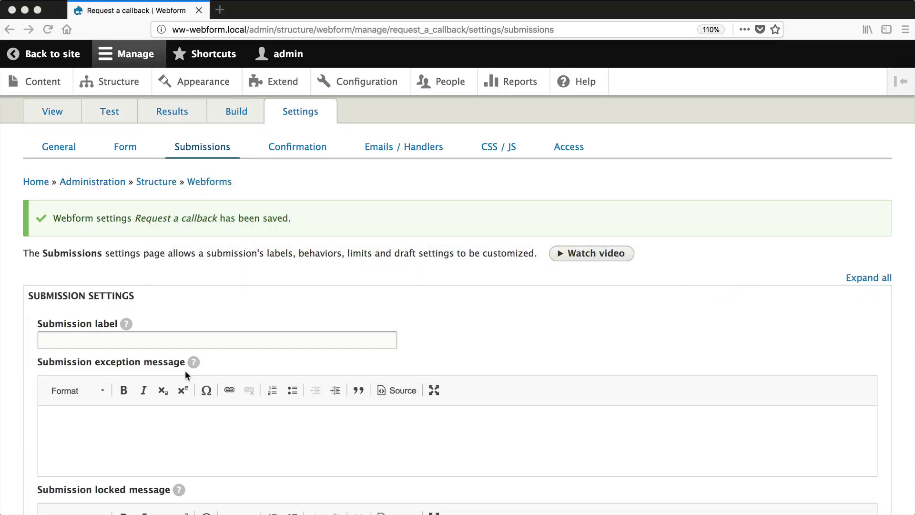
{"action": "left_click", "coordinate": [165, 340]}
{"action": "key", "text": "super+v"}
{"action": "key", "text": "super+Left"}
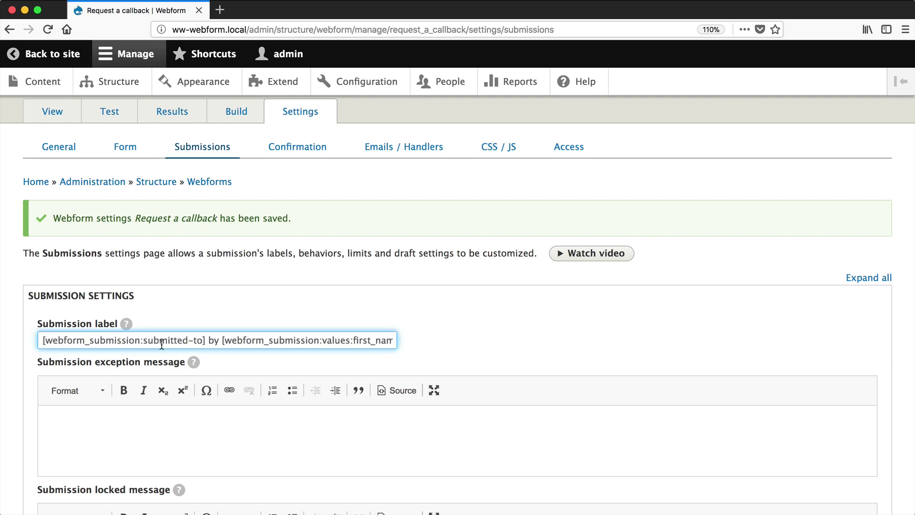
{"action": "left_click_drag", "start_coordinate": [208, 340], "coordinate": [42, 340]}
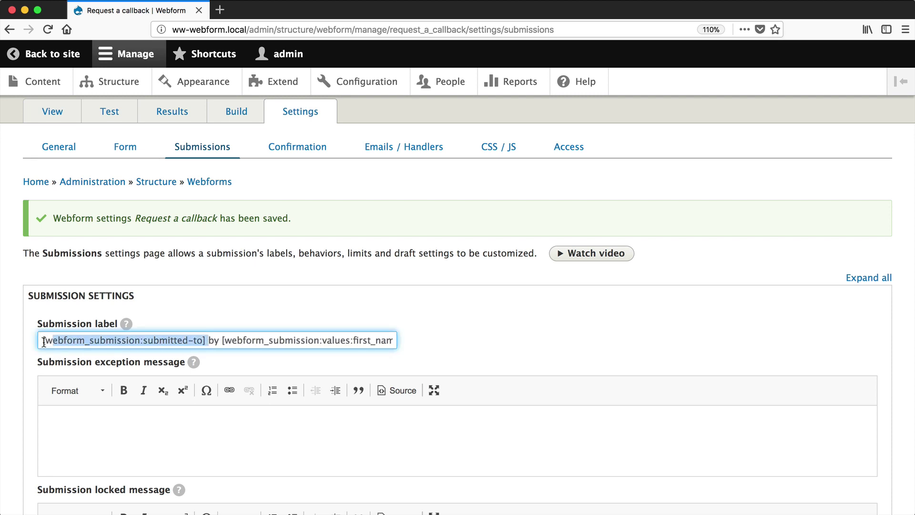
{"action": "left_click", "coordinate": [133, 340]}
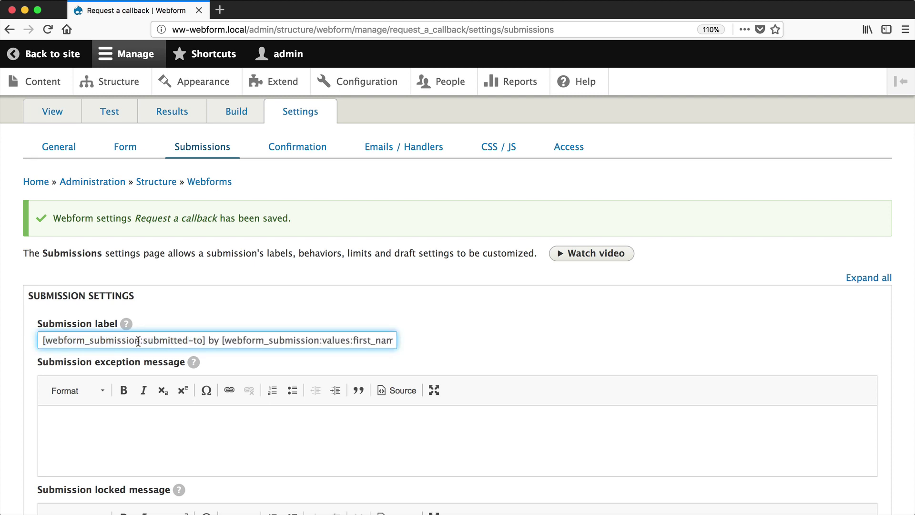
{"action": "left_click_drag", "start_coordinate": [222, 340], "coordinate": [417, 345]}
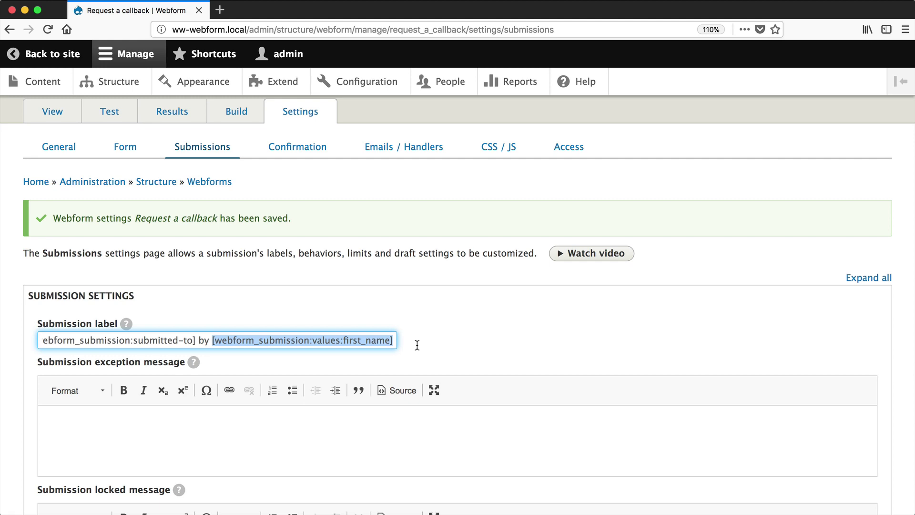
{"action": "scroll", "coordinate": [418, 344], "scroll_direction": "down", "scroll_amount": 20}
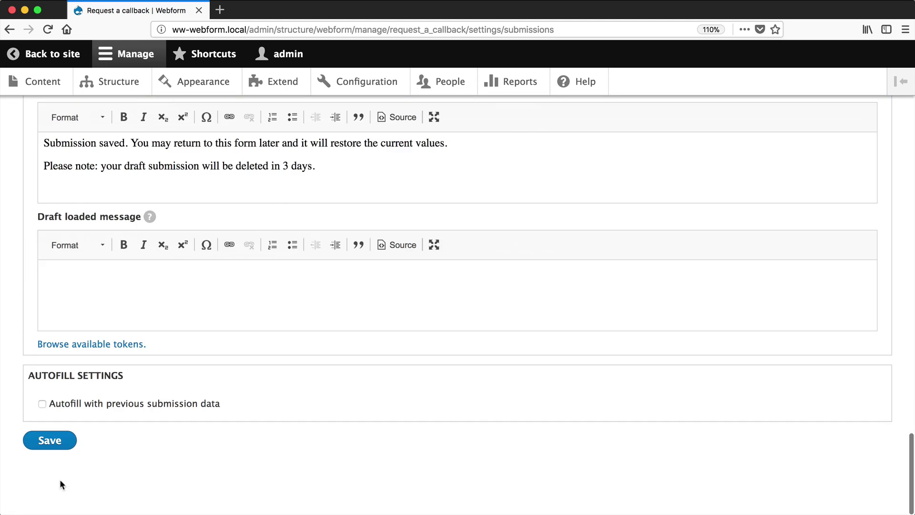
{"action": "left_click", "coordinate": [56, 439]}
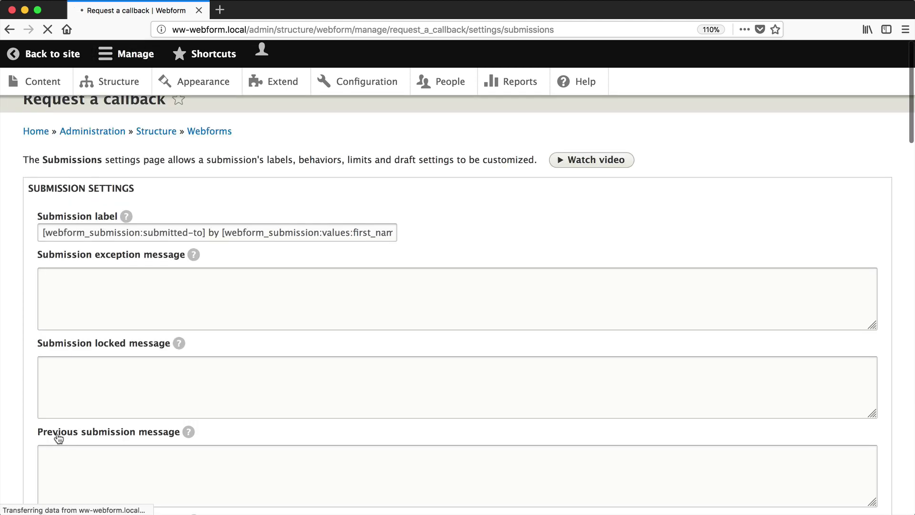
- Reload the anonymous Drafts page so drafts 23 and 22 show 'Request a callback by' plus the first name
{"action": "key", "text": "super+Tab"}
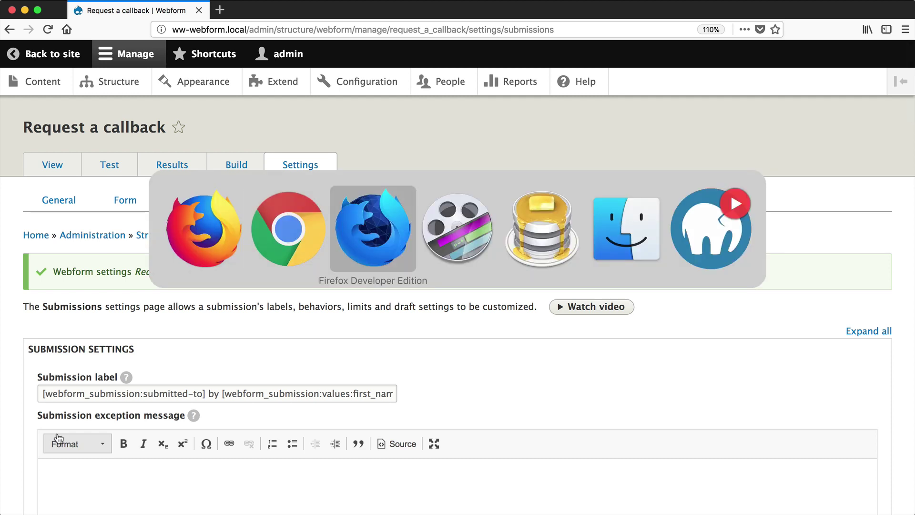
{"action": "key", "text": "super+Tab"}
{"action": "key", "text": "super+r"}
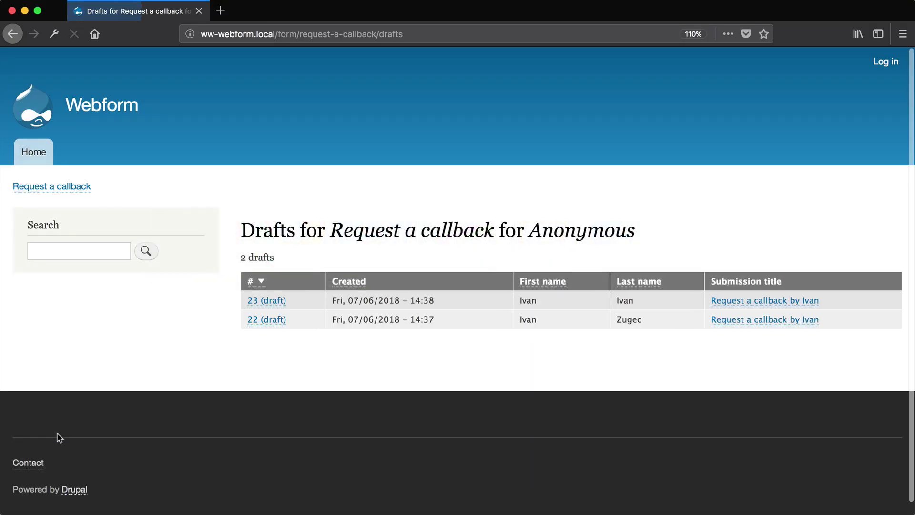